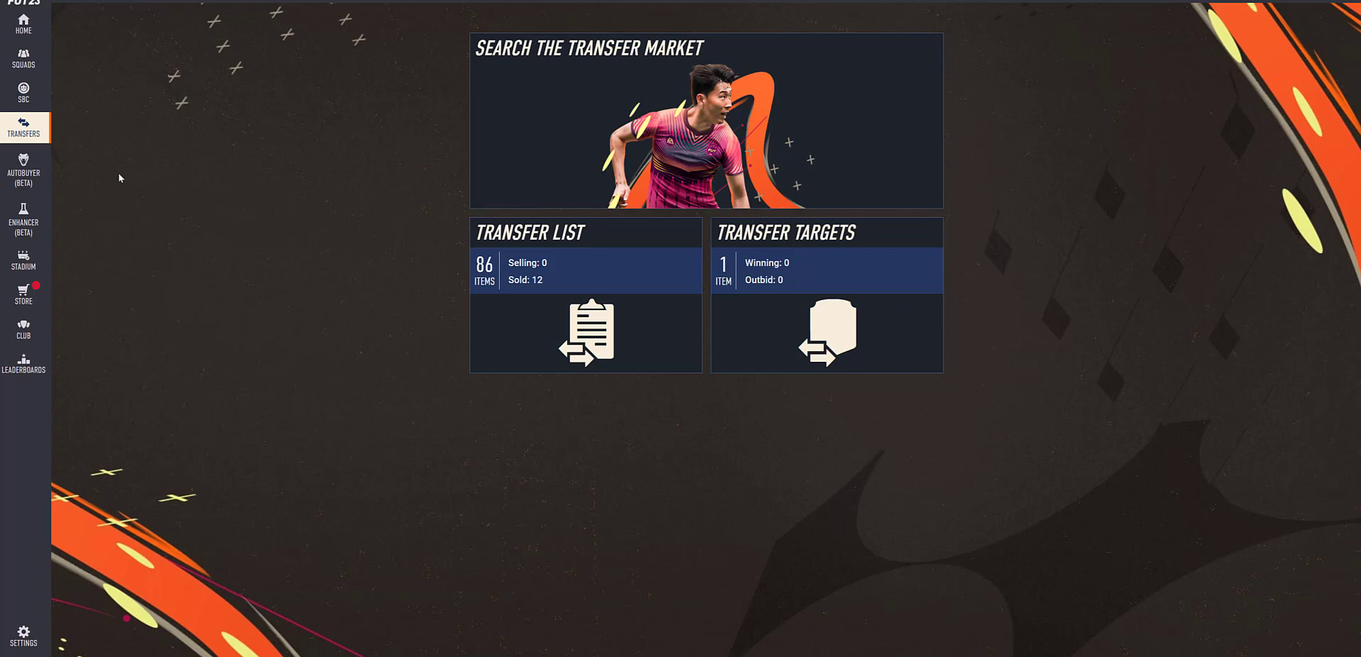
Review the Autobuyer's buy/bid and sell price-step settings, then bring up the Sold Items transfer list.
{"action": "left_click", "coordinate": [39, 182]}
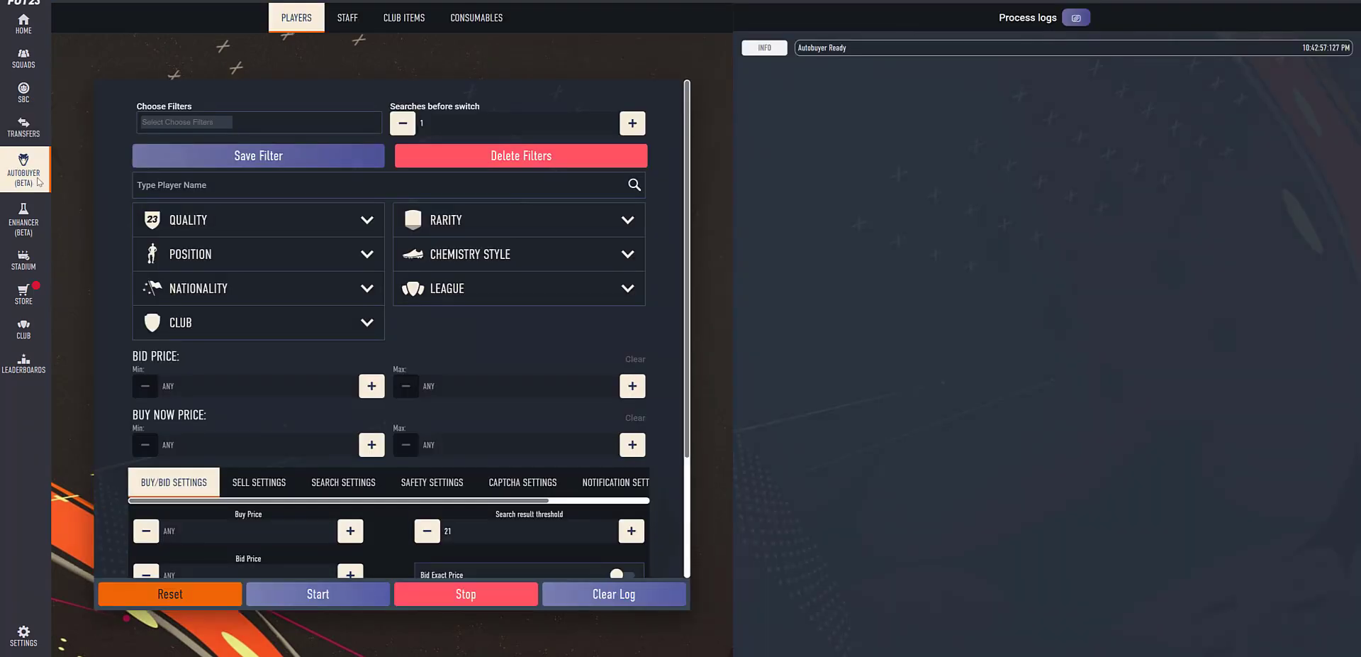
{"action": "scroll", "coordinate": [547, 449], "scroll_direction": "down", "scroll_amount": 2}
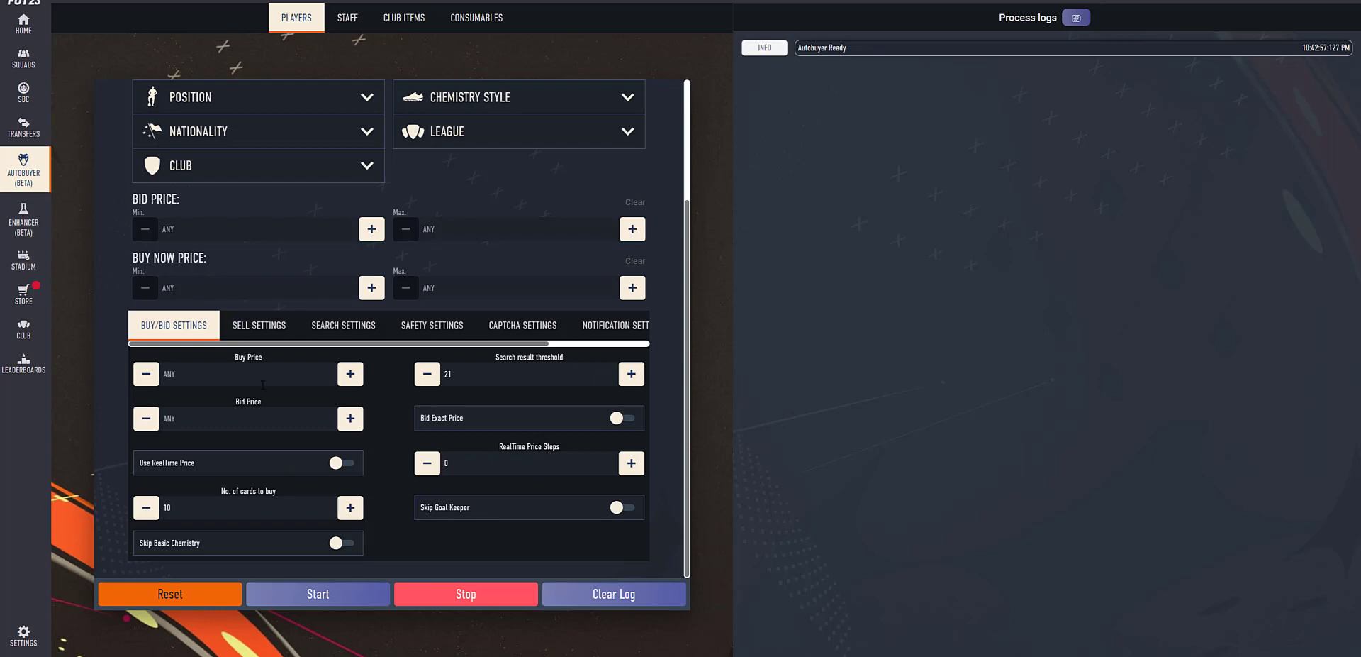
{"action": "left_click", "coordinate": [249, 327]}
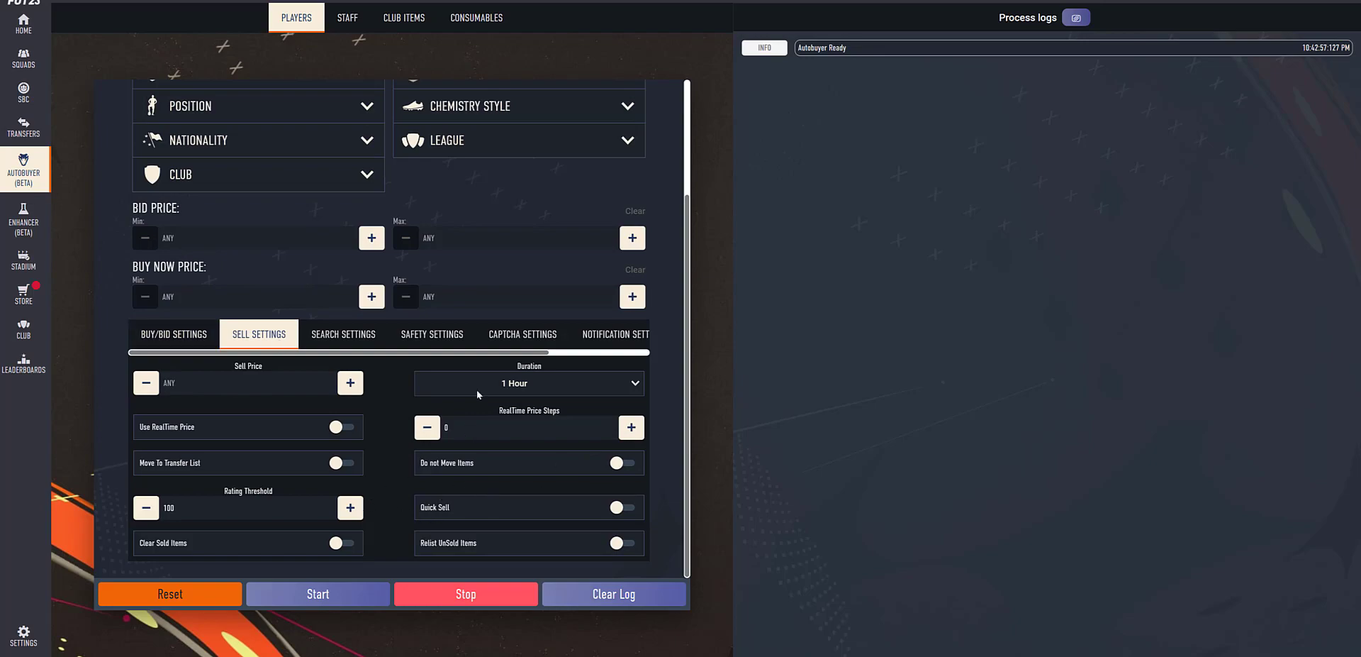
{"action": "left_click", "coordinate": [23, 127]}
{"action": "left_click", "coordinate": [531, 176]}
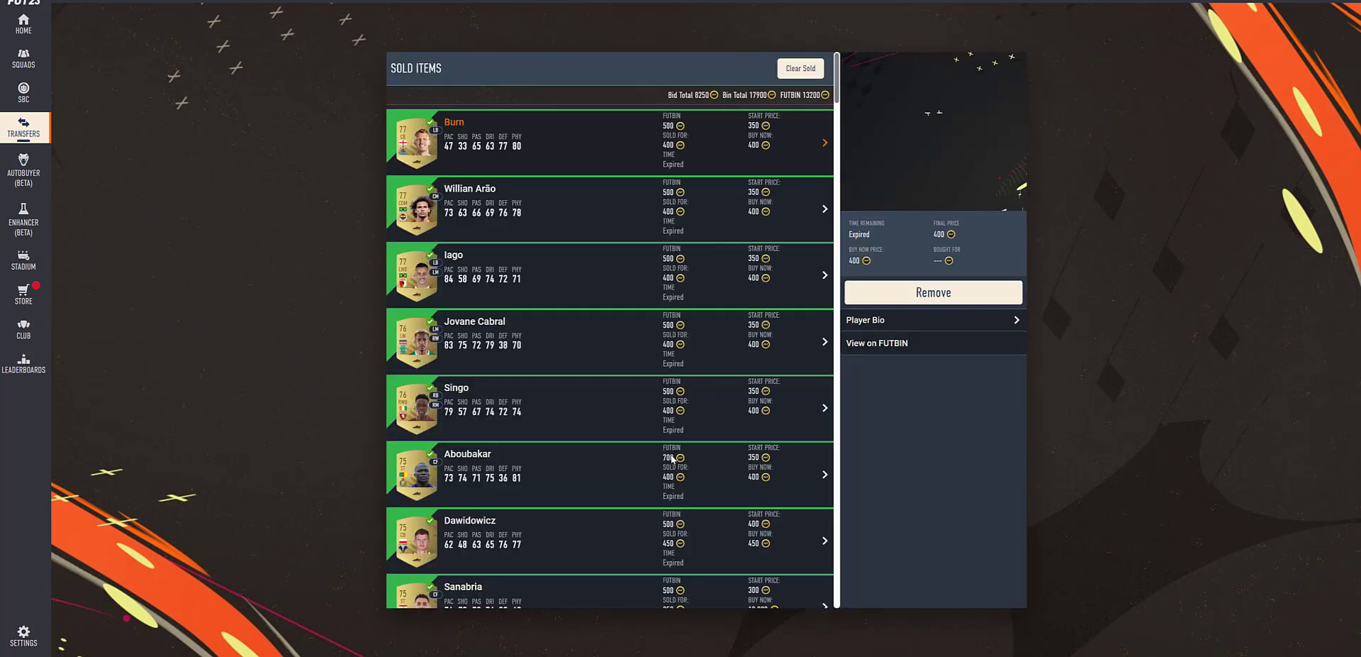
Inspect the unsold items' Bulk Listing sale price steps, cancel, and move to Enhancer settings.
{"action": "scroll", "coordinate": [694, 450], "scroll_direction": "down", "scroll_amount": 10}
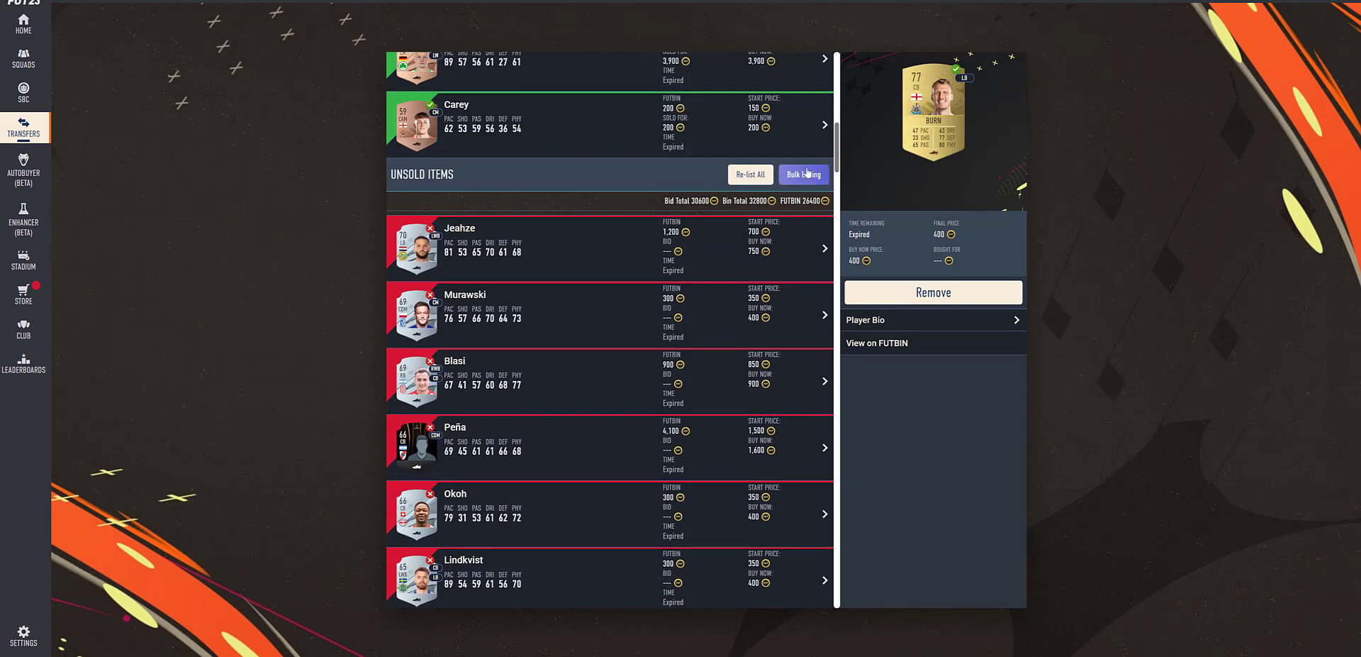
{"action": "left_click", "coordinate": [807, 174]}
{"action": "scroll", "coordinate": [778, 394], "scroll_direction": "down", "scroll_amount": 3}
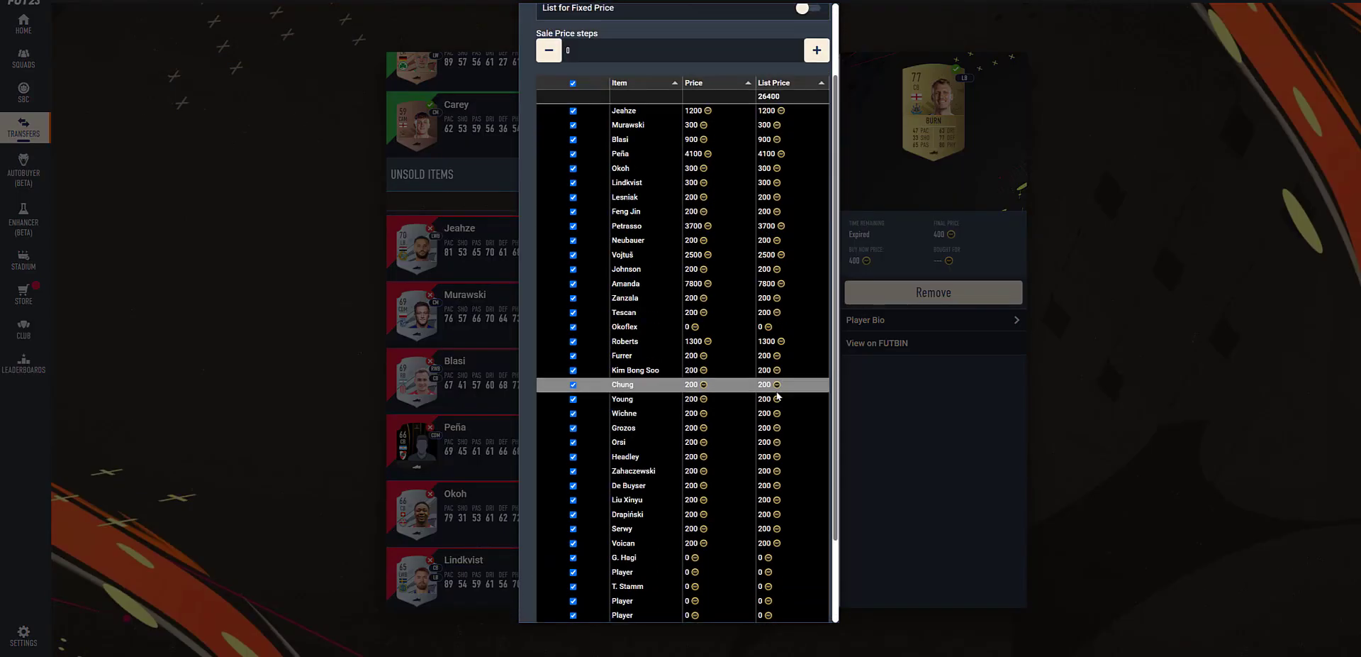
{"action": "scroll", "coordinate": [778, 396], "scroll_direction": "up", "scroll_amount": 3}
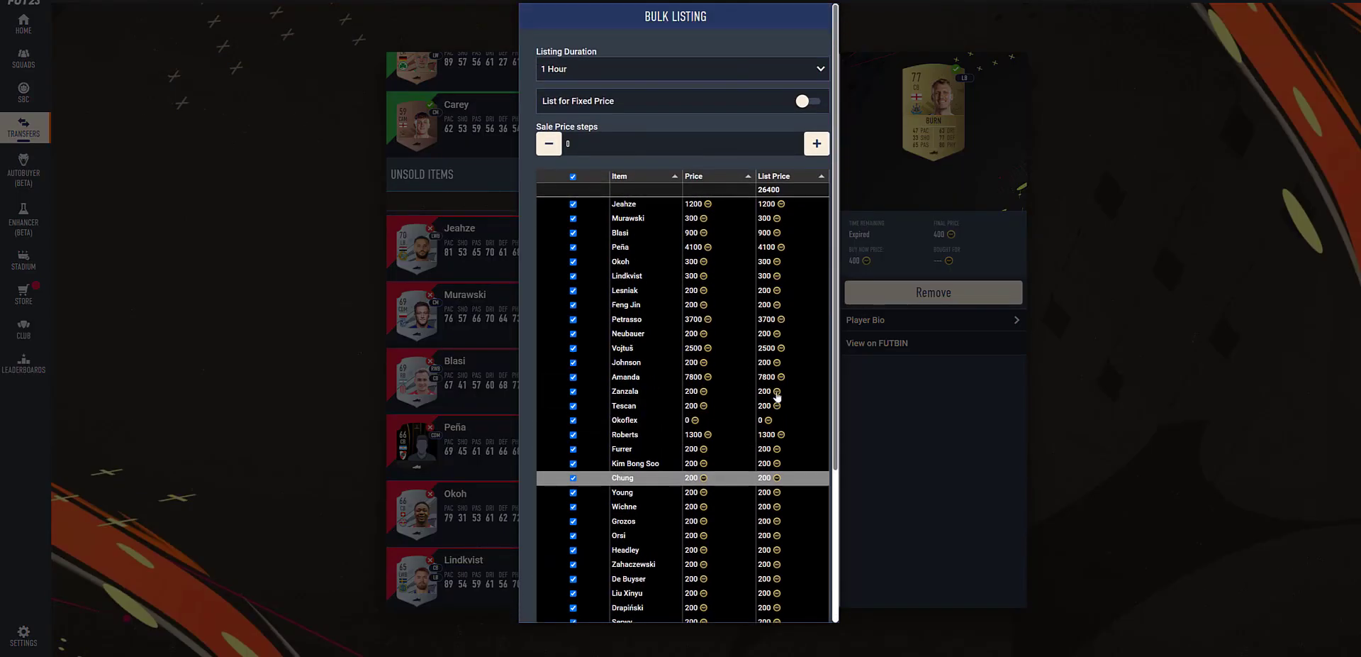
{"action": "scroll", "coordinate": [766, 425], "scroll_direction": "down", "scroll_amount": 6}
{"action": "left_click", "coordinate": [709, 613]}
{"action": "left_click", "coordinate": [32, 219]}
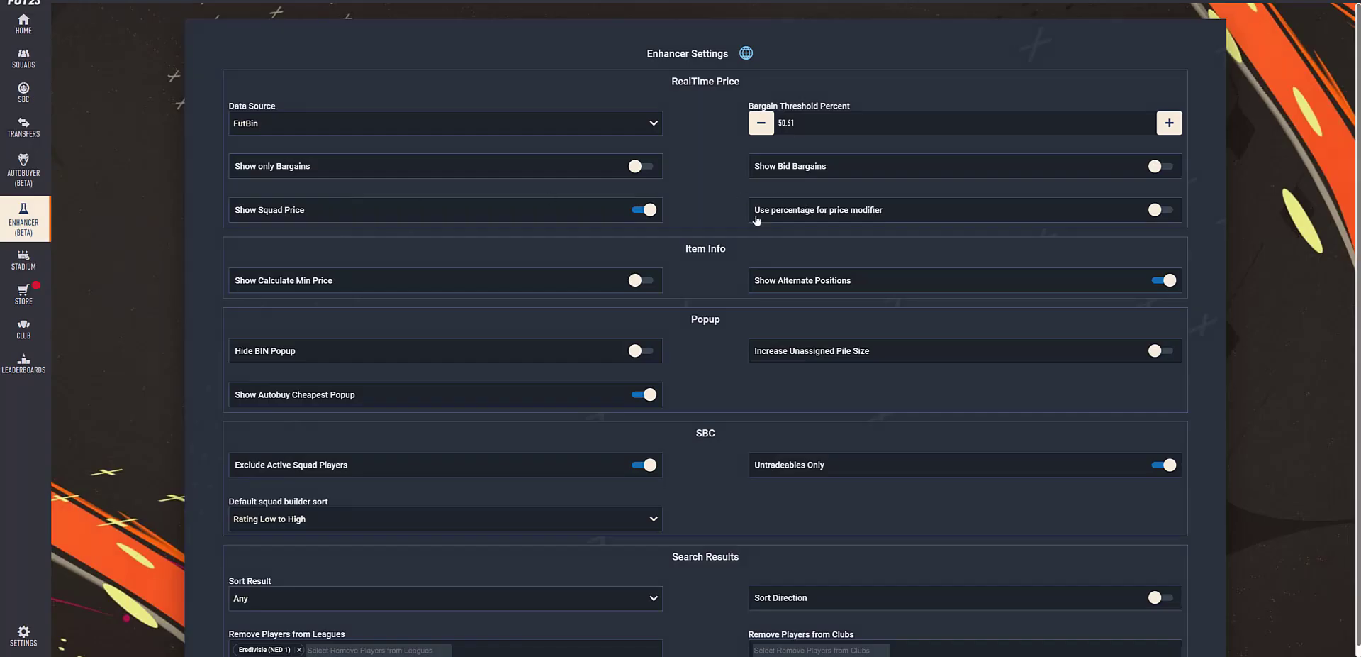
Enable the percentage price modifier and check the Autobuyer's buy and bid step fields.
{"action": "left_click", "coordinate": [902, 211]}
{"action": "left_click", "coordinate": [24, 170]}
{"action": "scroll", "coordinate": [319, 319], "scroll_direction": "down", "scroll_amount": 3}
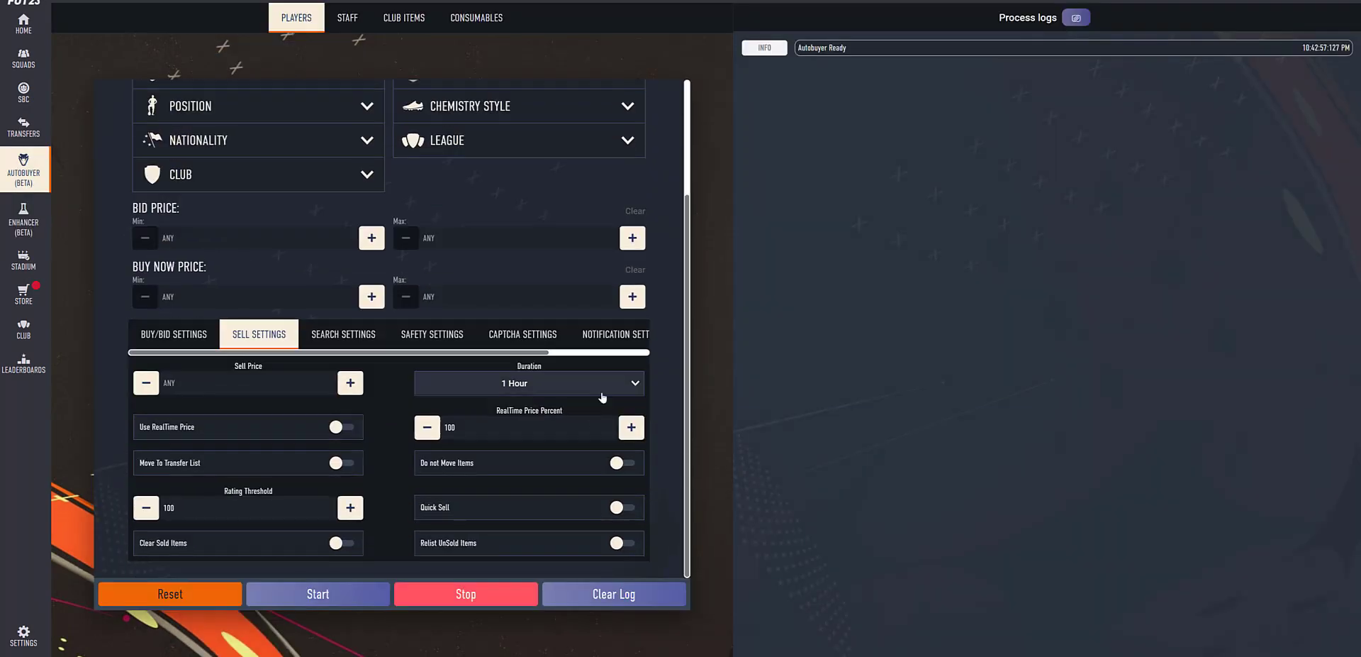
{"action": "left_click", "coordinate": [174, 333]}
Check the unsold items' Bulk Listing step fields in percentage mode, closing without listing.
{"action": "left_click", "coordinate": [23, 127]}
{"action": "left_click", "coordinate": [666, 305]}
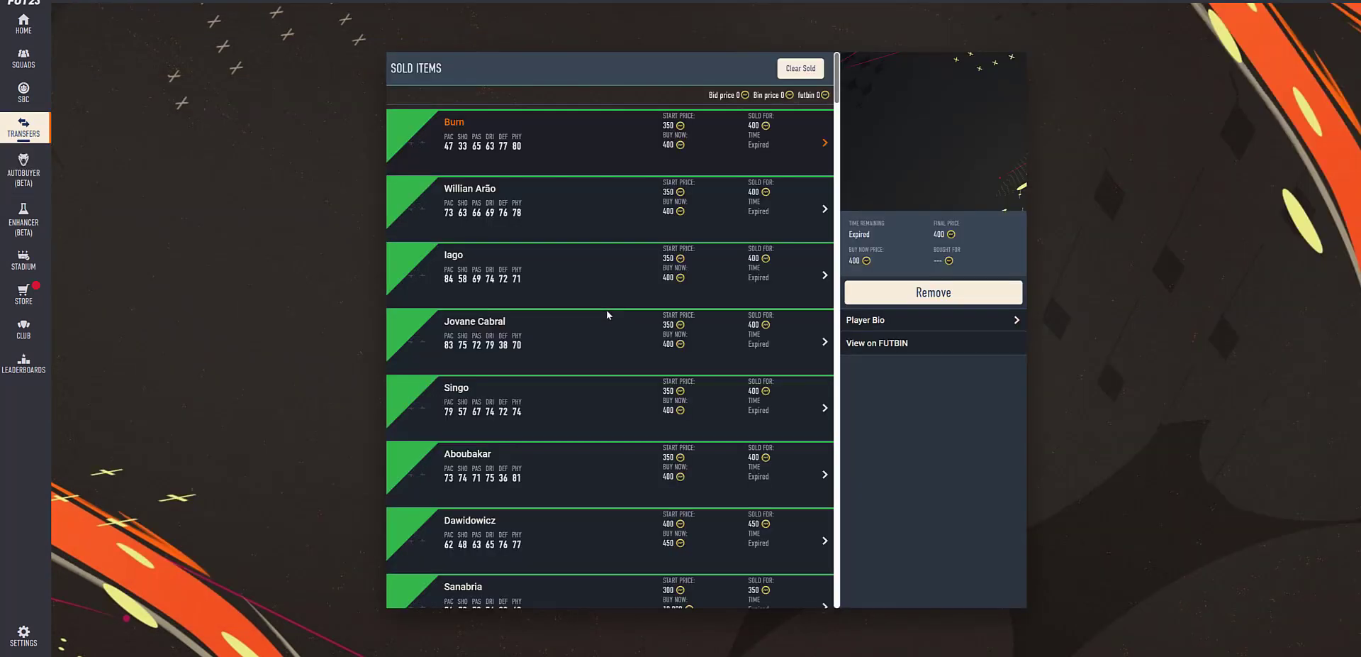
{"action": "scroll", "coordinate": [607, 337], "scroll_direction": "down", "scroll_amount": 10}
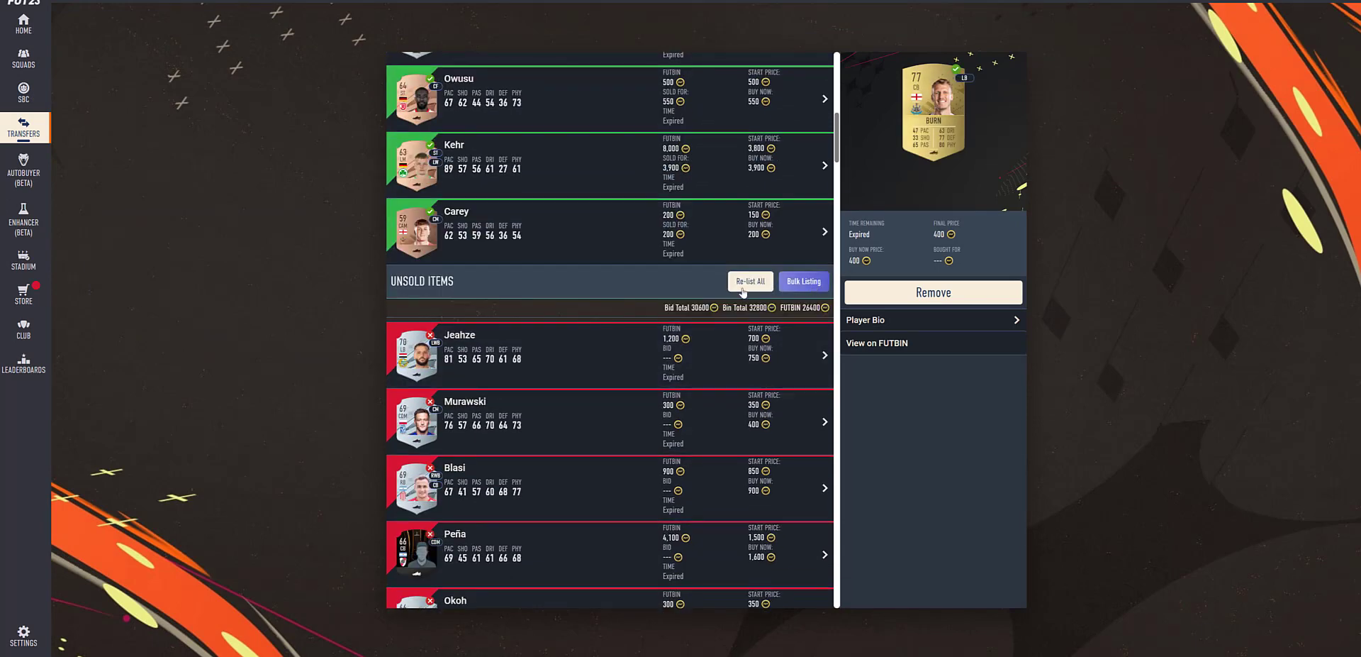
{"action": "left_click", "coordinate": [796, 283]}
{"action": "scroll", "coordinate": [644, 364], "scroll_direction": "down", "scroll_amount": 10}
{"action": "left_click", "coordinate": [667, 613]}
Turn the percentage price modifier back off in Enhancer settings.
{"action": "left_click", "coordinate": [28, 223]}
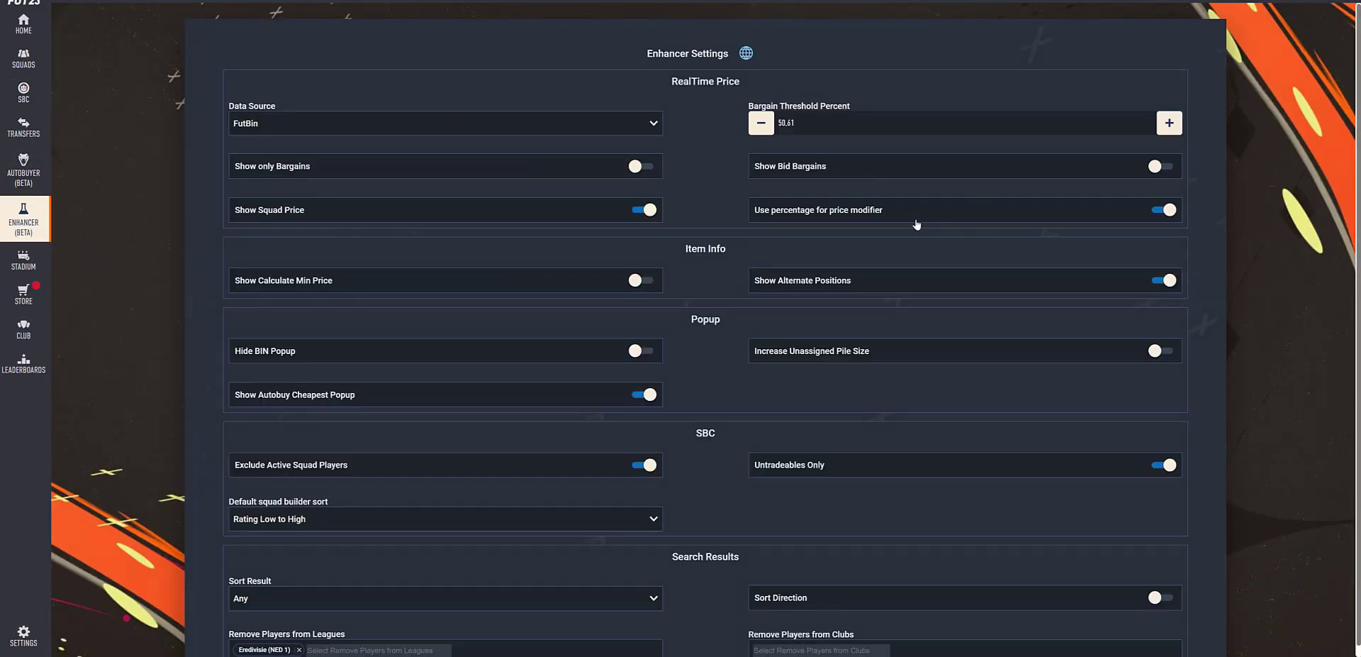
{"action": "left_click", "coordinate": [915, 218]}
{"action": "left_click", "coordinate": [23, 78]}
Open the Foden Showdown Manchester City squad and list its missing players' buy prices.
{"action": "left_click", "coordinate": [630, 114]}
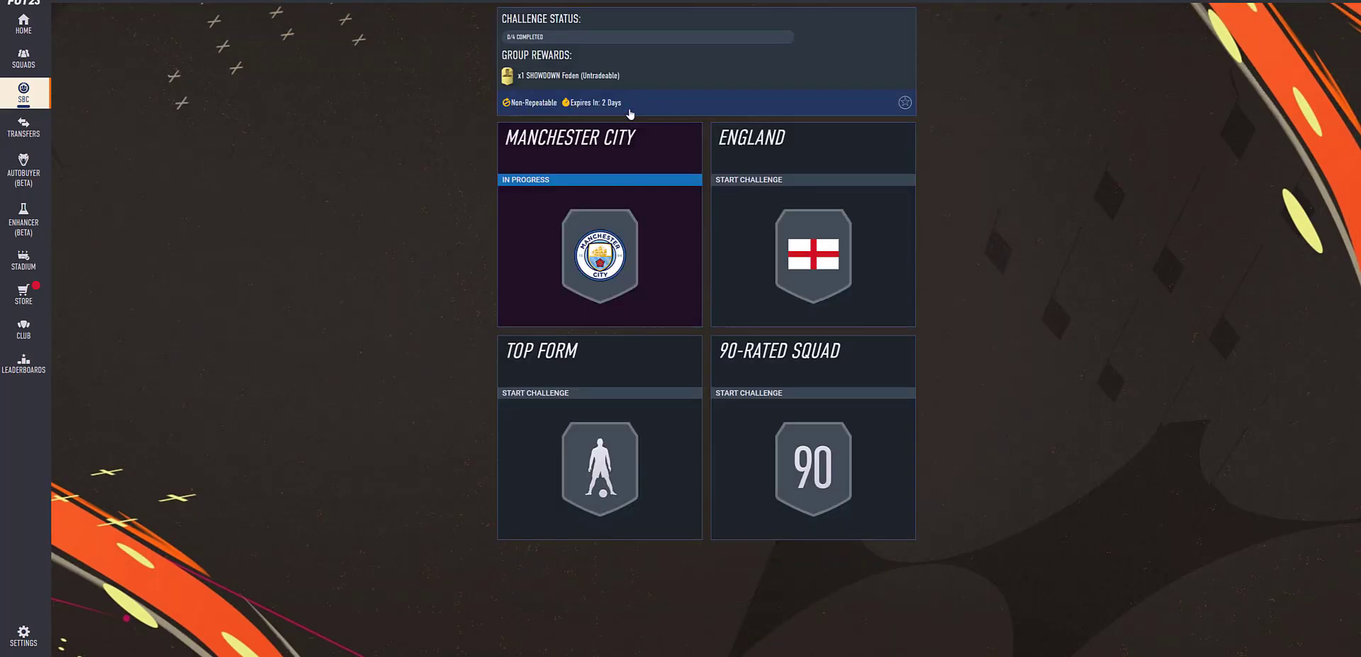
{"action": "left_click", "coordinate": [583, 227]}
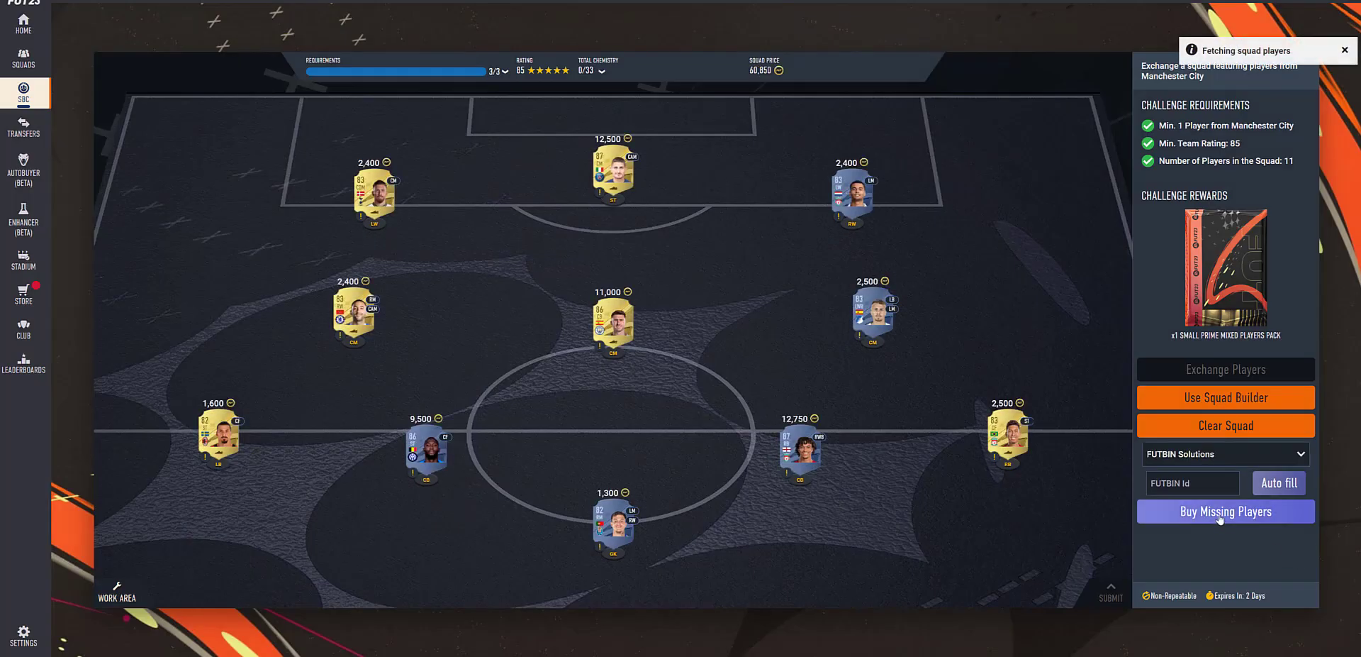
{"action": "left_click", "coordinate": [1216, 517]}
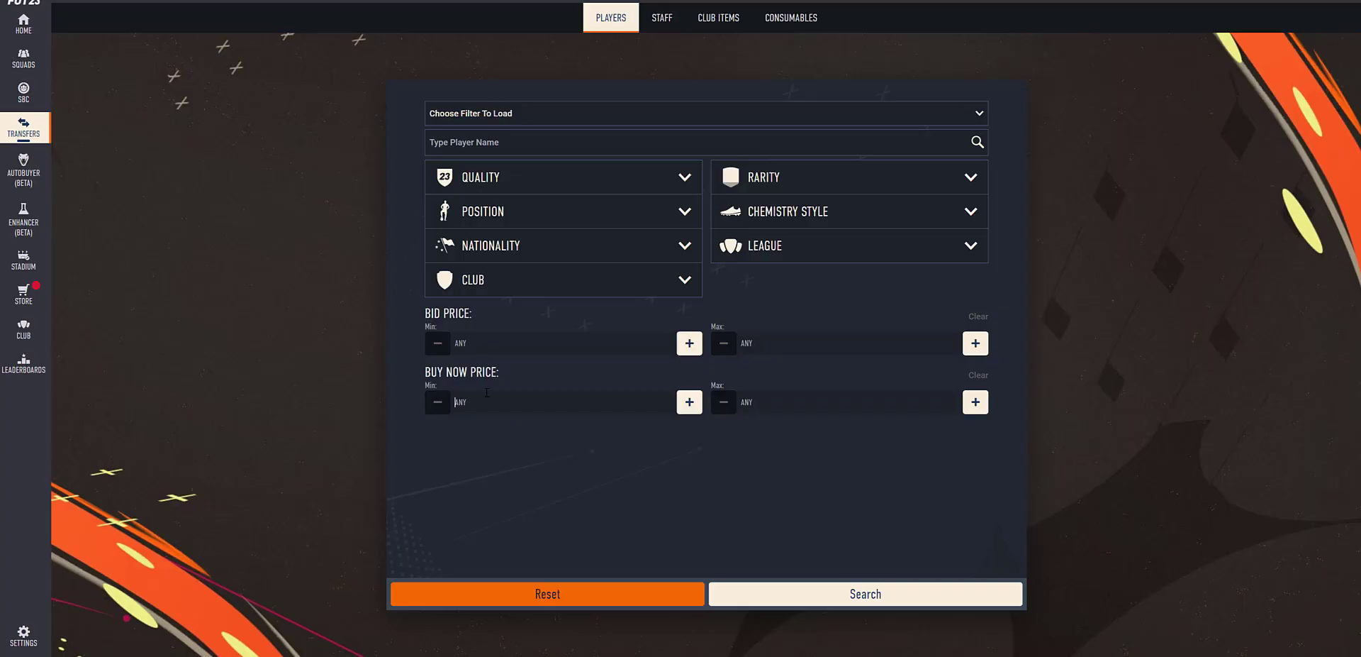
Set the minimum Buy Now price to 9,500, then step it down once to 9,400.
{"action": "left_click", "coordinate": [487, 392]}
{"action": "type", "text": "9500"}
{"action": "left_click", "coordinate": [481, 494]}
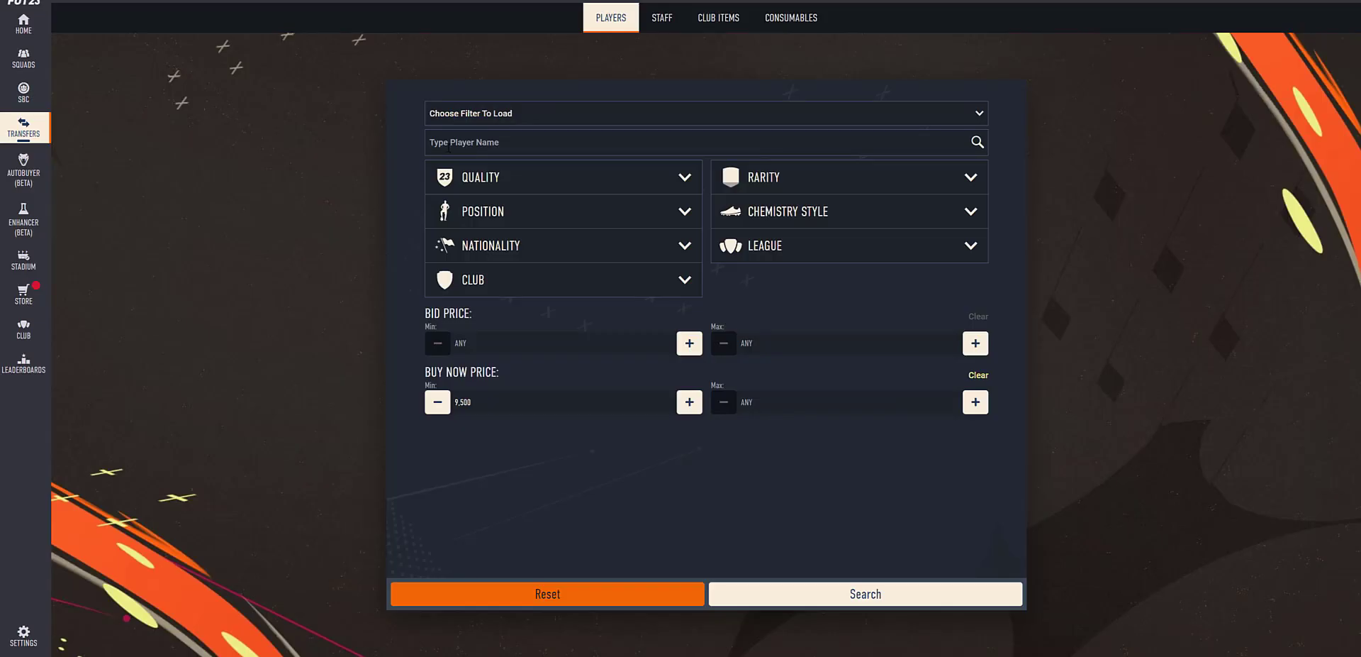
{"action": "left_click", "coordinate": [437, 402]}
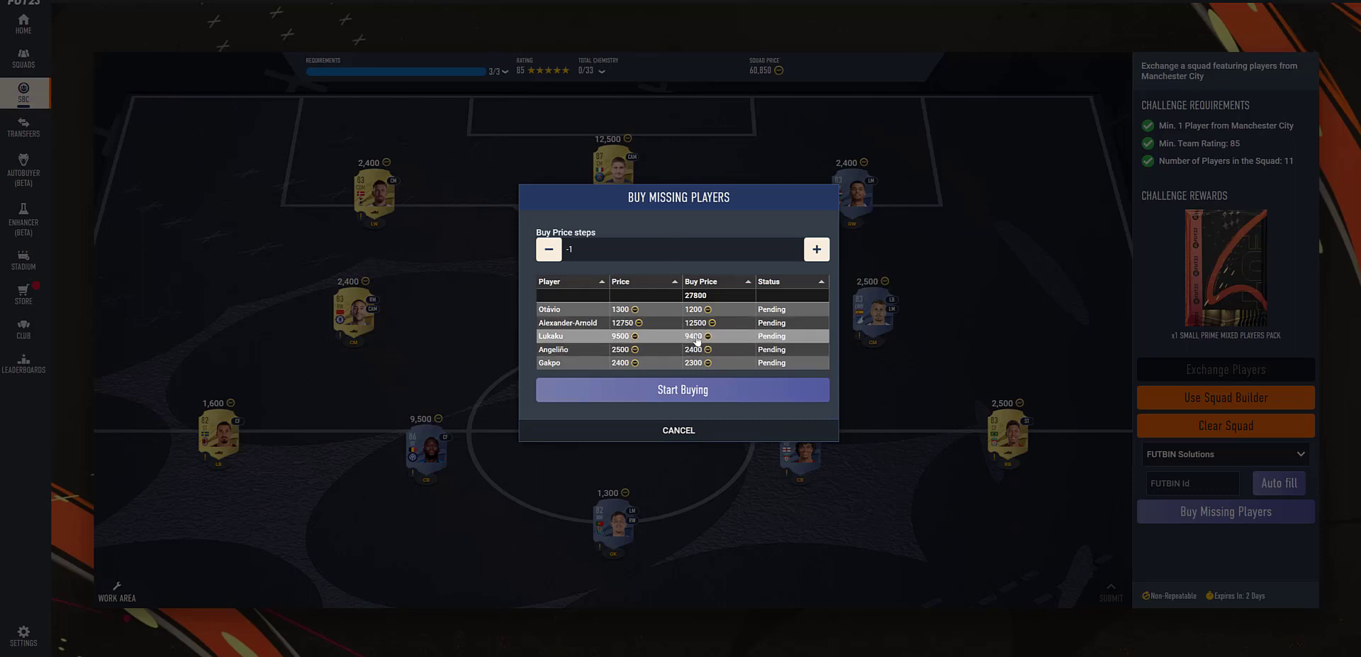
Compare buy price steps -10 with Buy Now Min lowered to 8,500, then set steps to 10.
{"action": "double_click", "coordinate": [606, 254]}
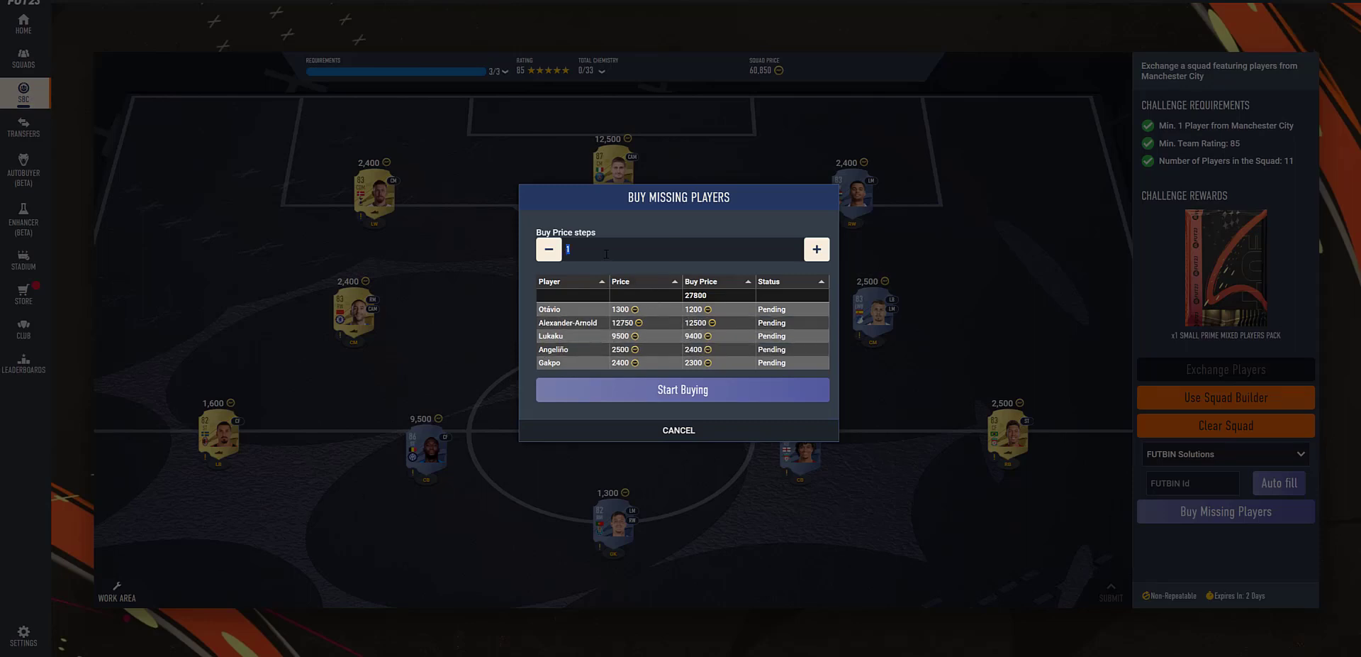
{"action": "type", "text": "-10"}
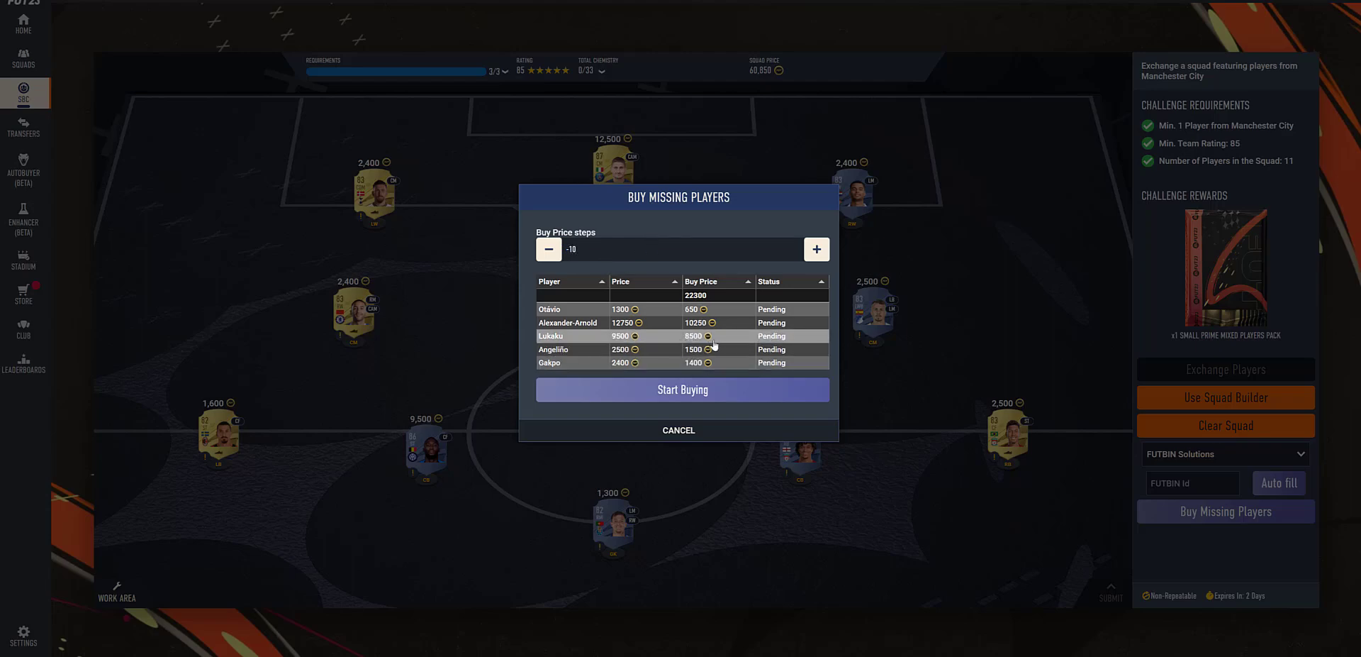
{"action": "left_click", "coordinate": [589, 389]}
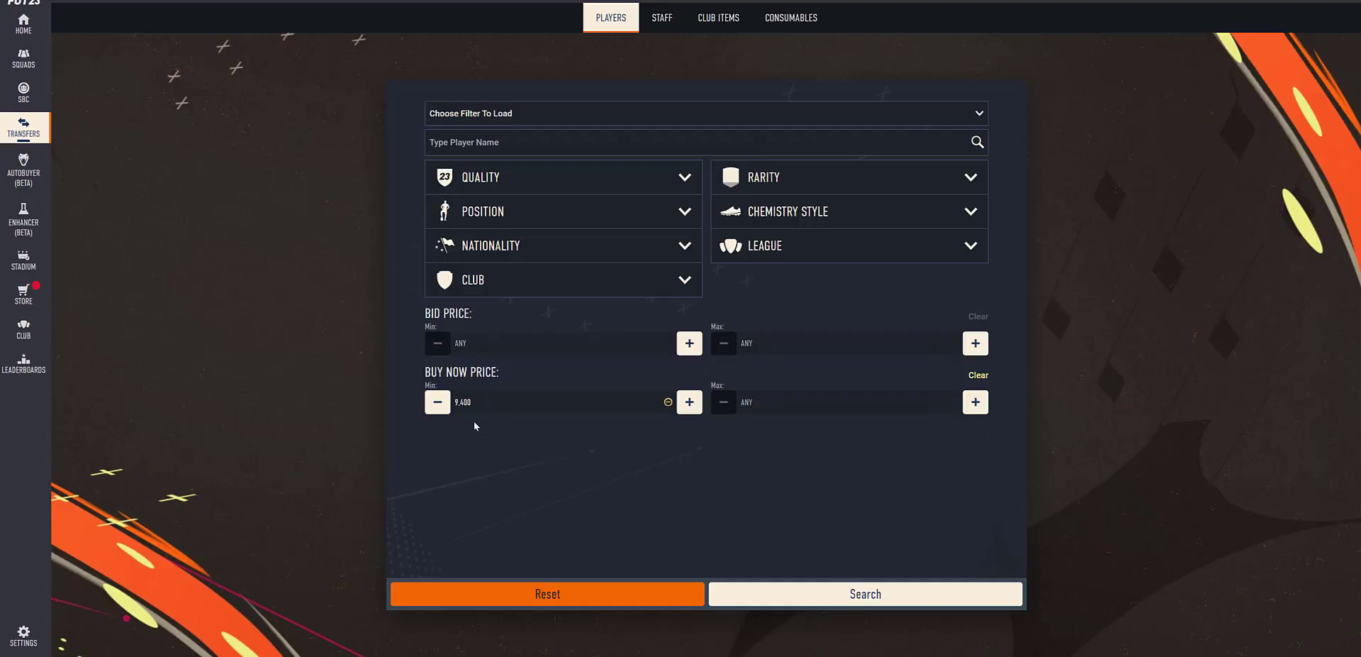
{"action": "double_click", "coordinate": [439, 409]}
{"action": "left_click", "coordinate": [439, 407]}
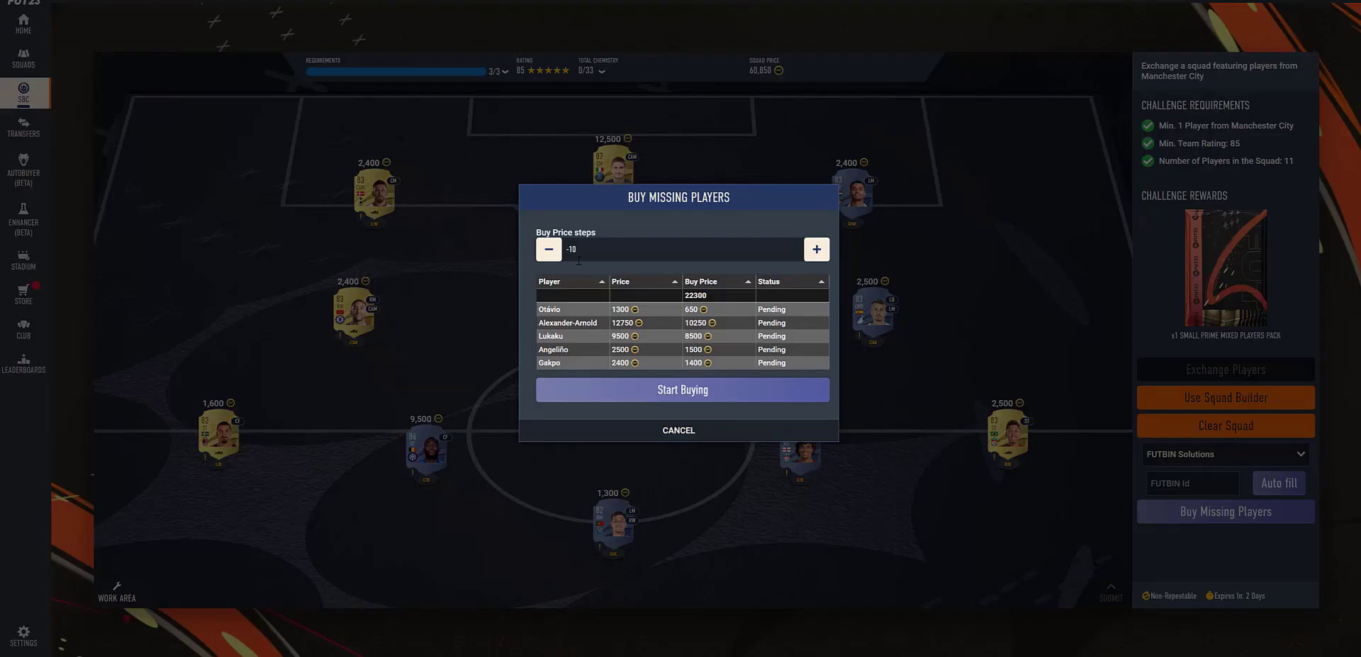
{"action": "key", "text": "ctrl+a"}
{"action": "type", "text": "10"}
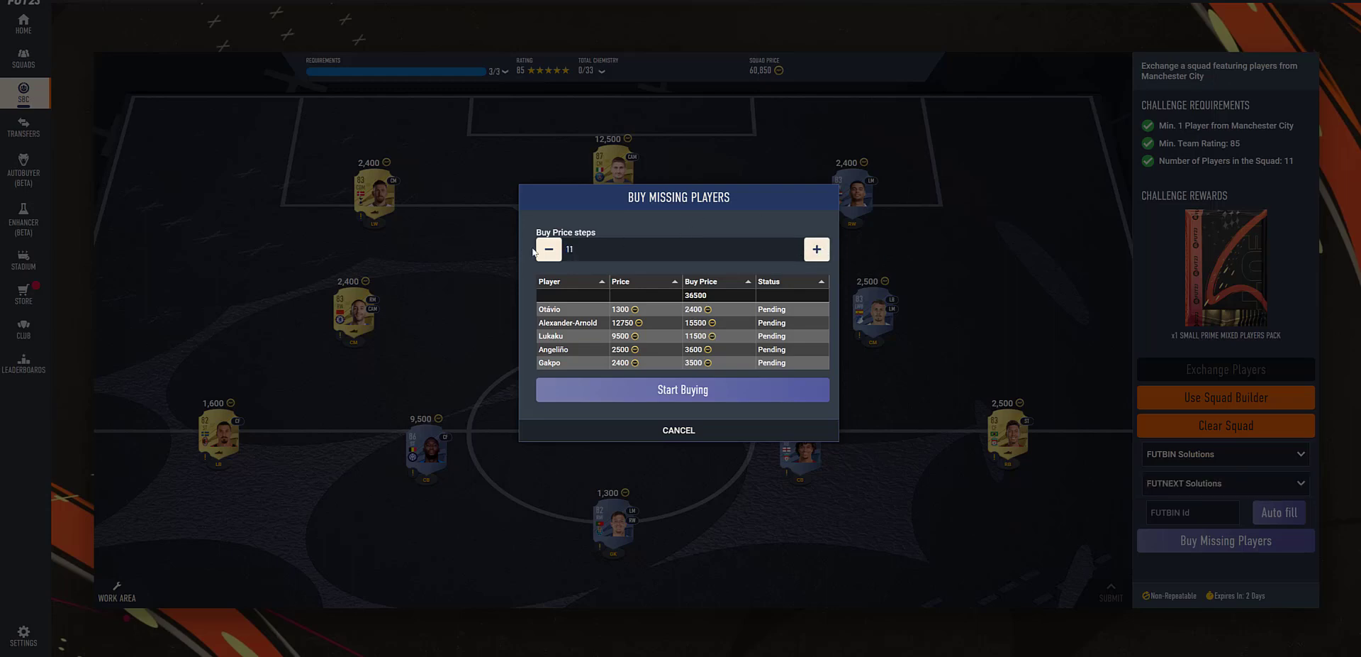
Reset the minimum Buy Now price to 9,500 and raise it ten steps to 11,250.
{"action": "left_click", "coordinate": [683, 390]}
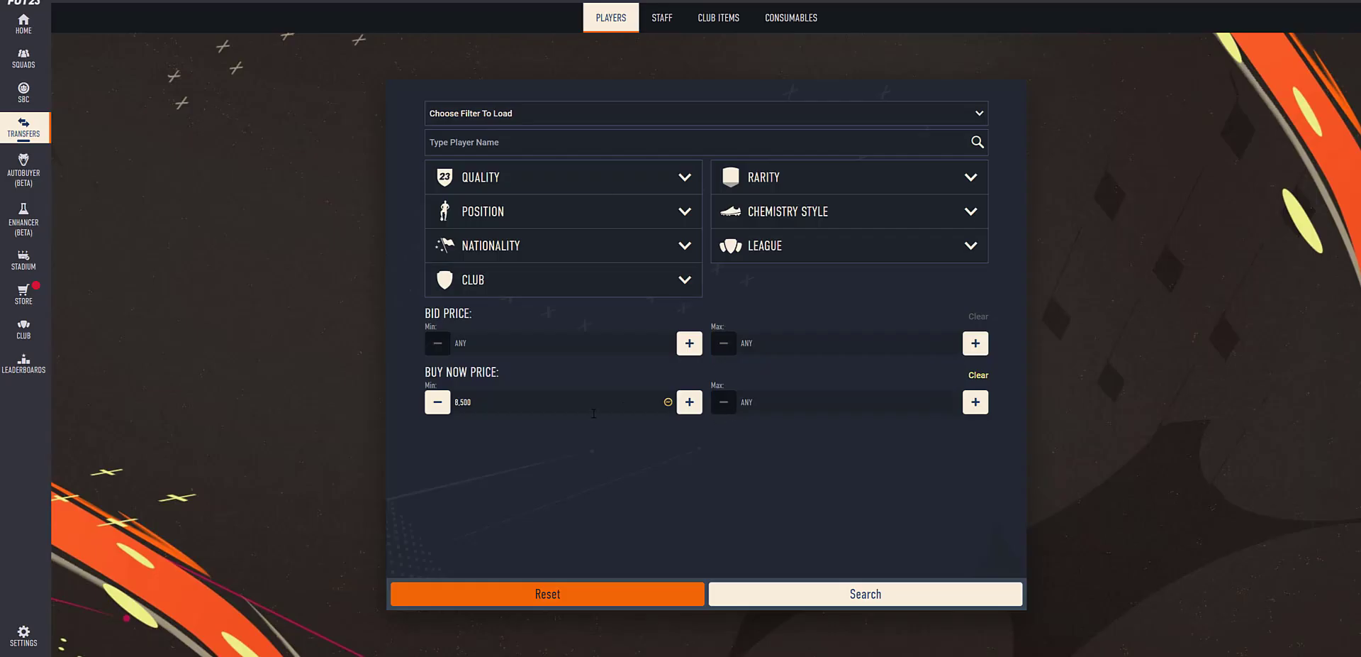
{"action": "double_click", "coordinate": [464, 401]}
{"action": "type", "text": "950"}
{"action": "type", "text": "00"}
{"action": "double_click", "coordinate": [688, 403]}
{"action": "double_click", "coordinate": [689, 402]}
{"action": "double_click", "coordinate": [689, 402]}
{"action": "left_click", "coordinate": [689, 402]}
Keep stepping the minimum Buy Now price up until it reads 105,000.
{"action": "left_click", "coordinate": [701, 403]}
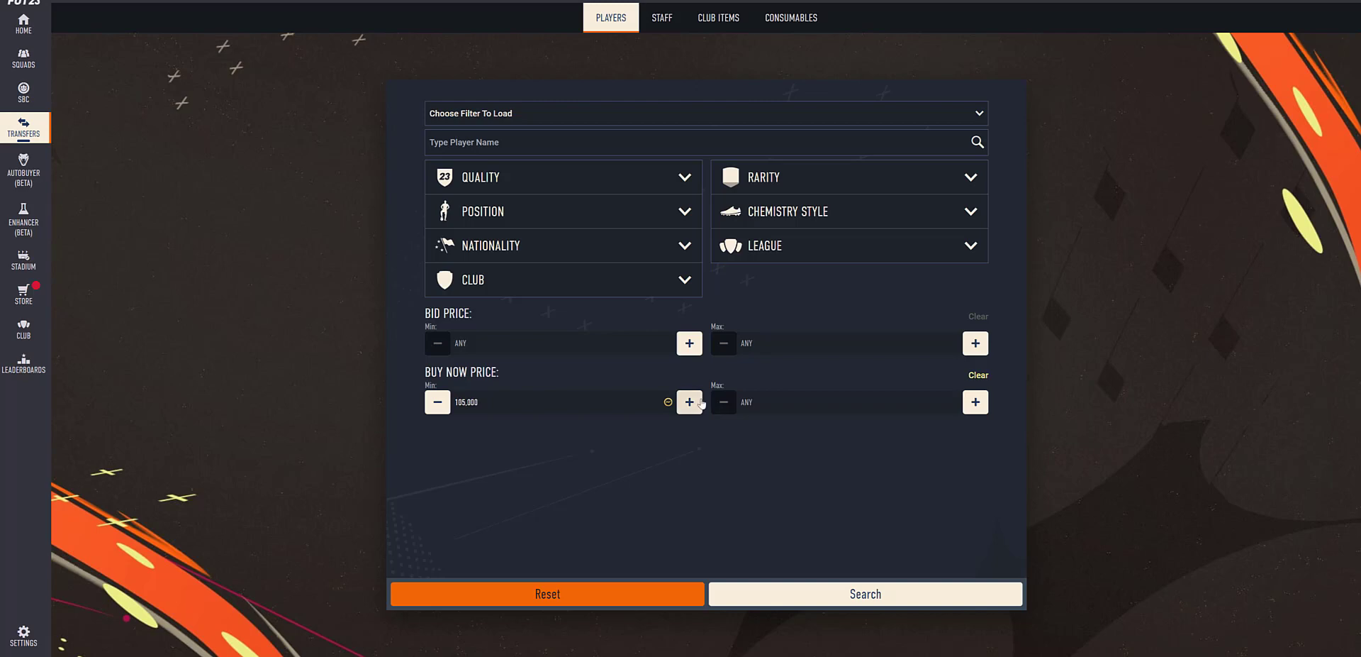